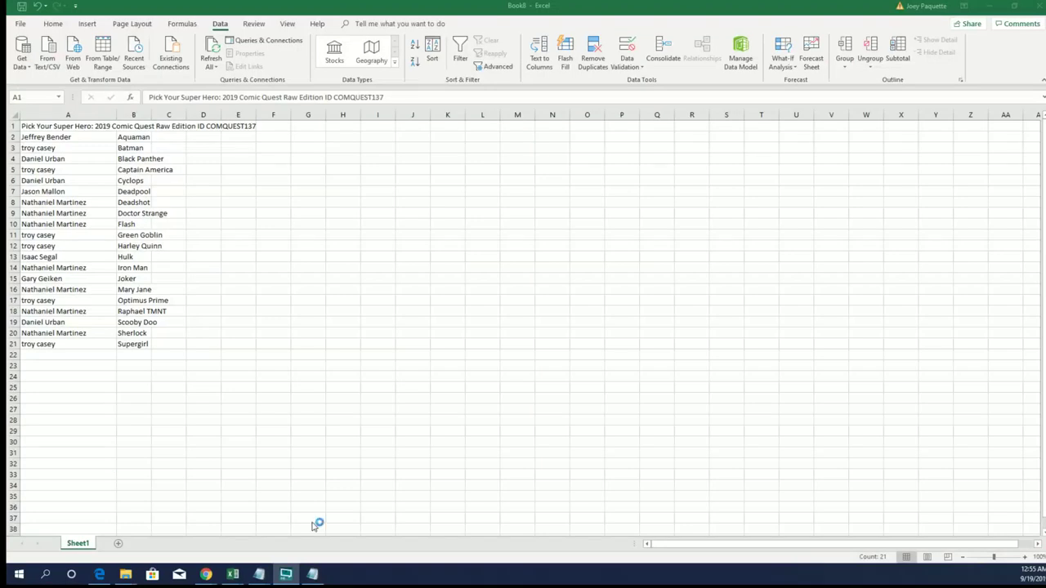
Zoom the superhero pick list sheet to about 262%
key(ctrl+space)
click(1010, 560)
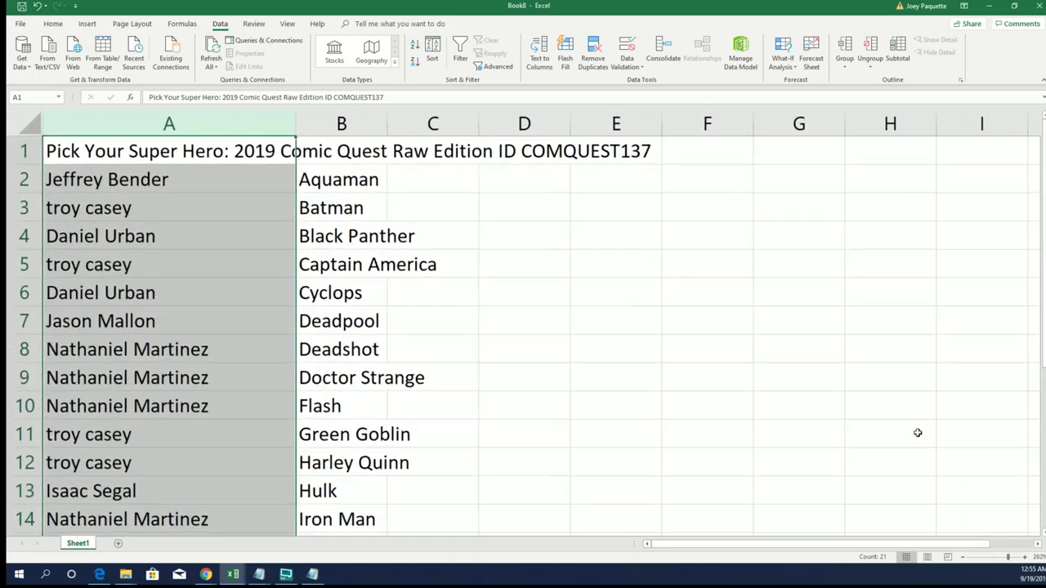
click(612, 175)
click(501, 197)
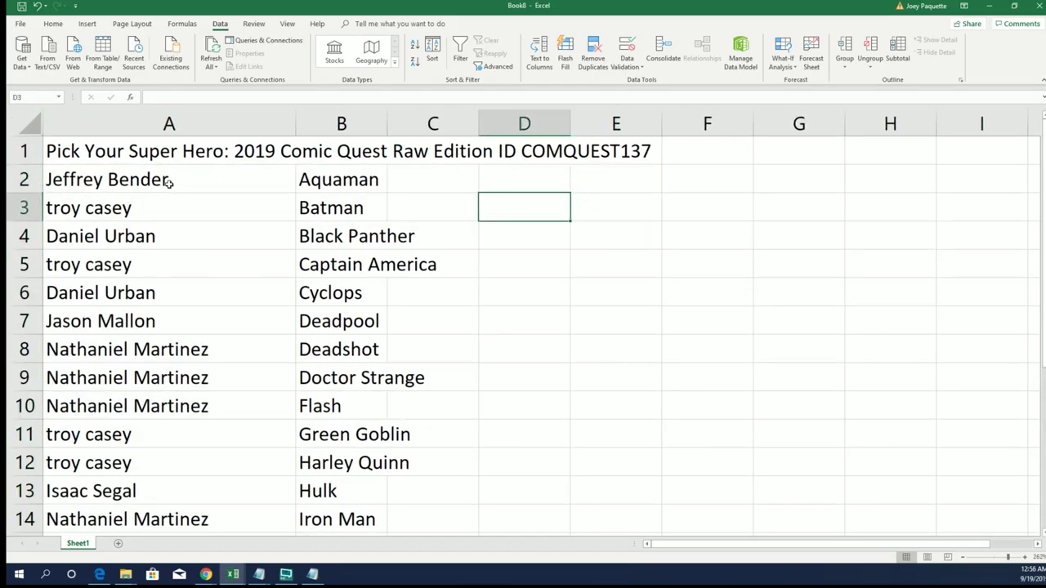
Narrow column A to a width of 20.71 so it fits the names
click(241, 129)
drag(297, 124, 239, 123)
scroll(180, 319, down, 3)
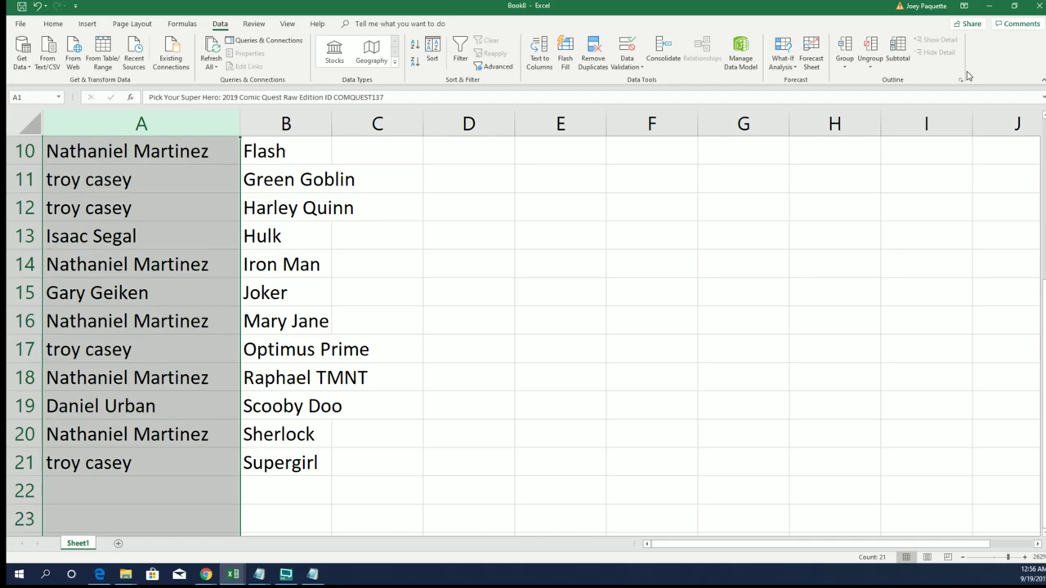
Move the Excel window aside and copy numbers 1–200 from Notepad's 'comic quest' file
click(1014, 6)
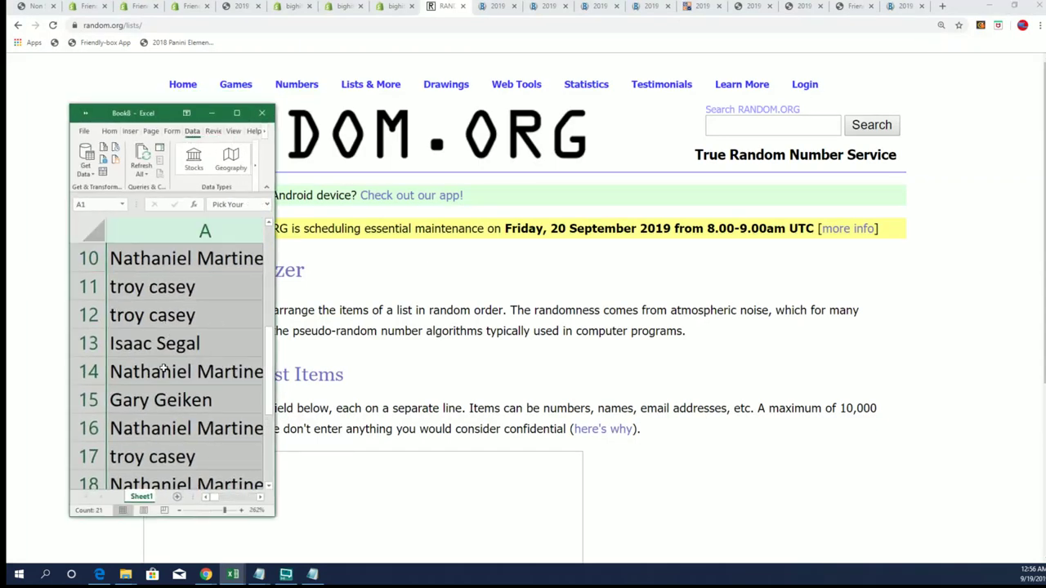
drag(159, 113, 880, 27)
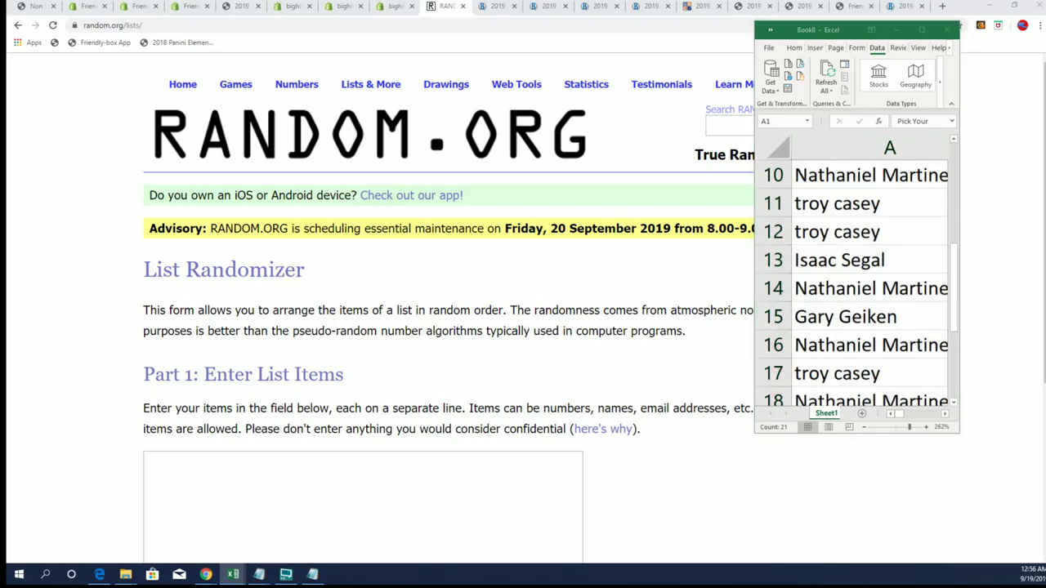
click(258, 574)
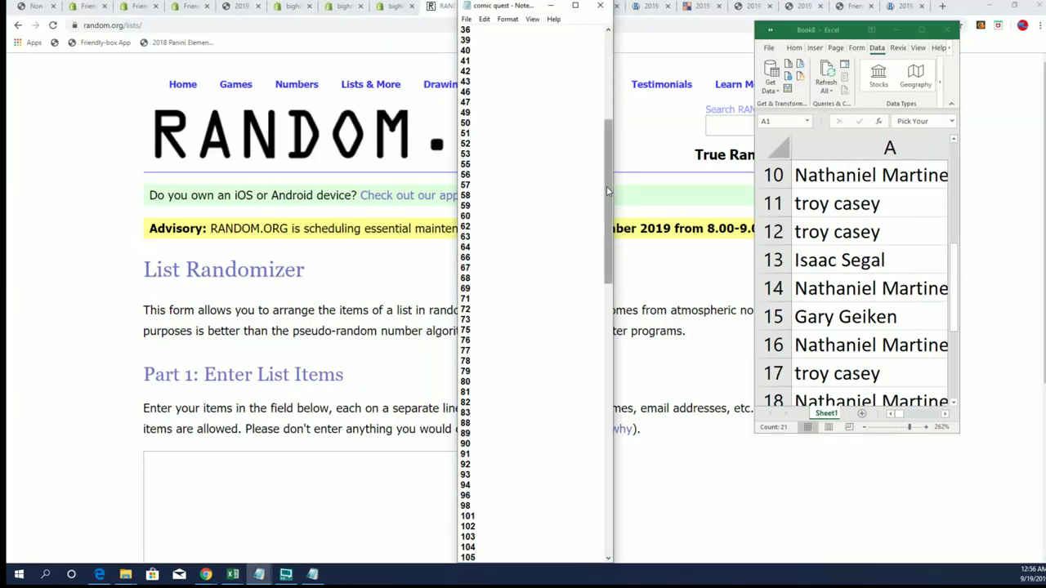
drag(607, 192, 607, 98)
drag(461, 29, 477, 558)
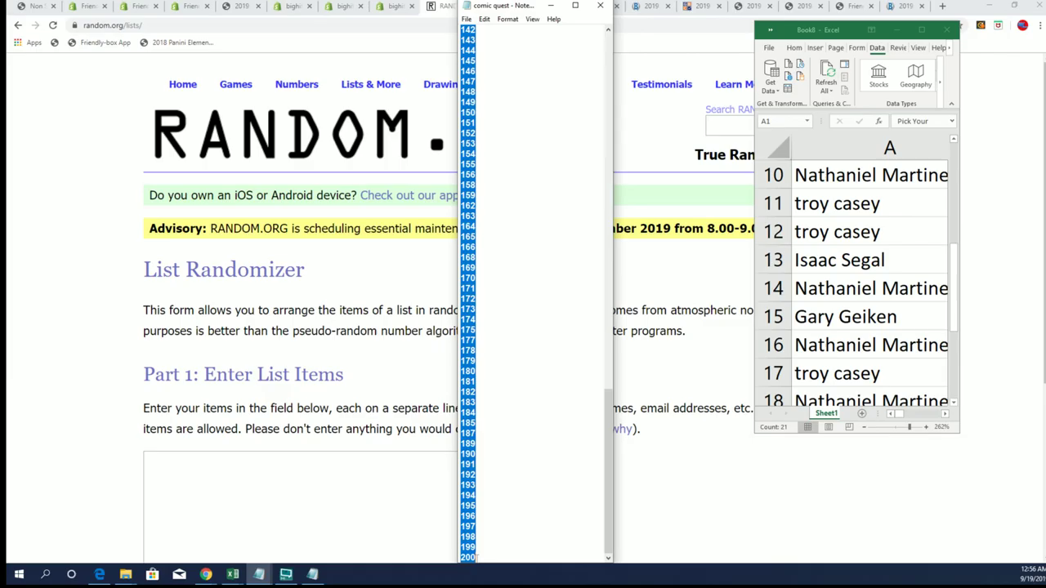
right_click(463, 528)
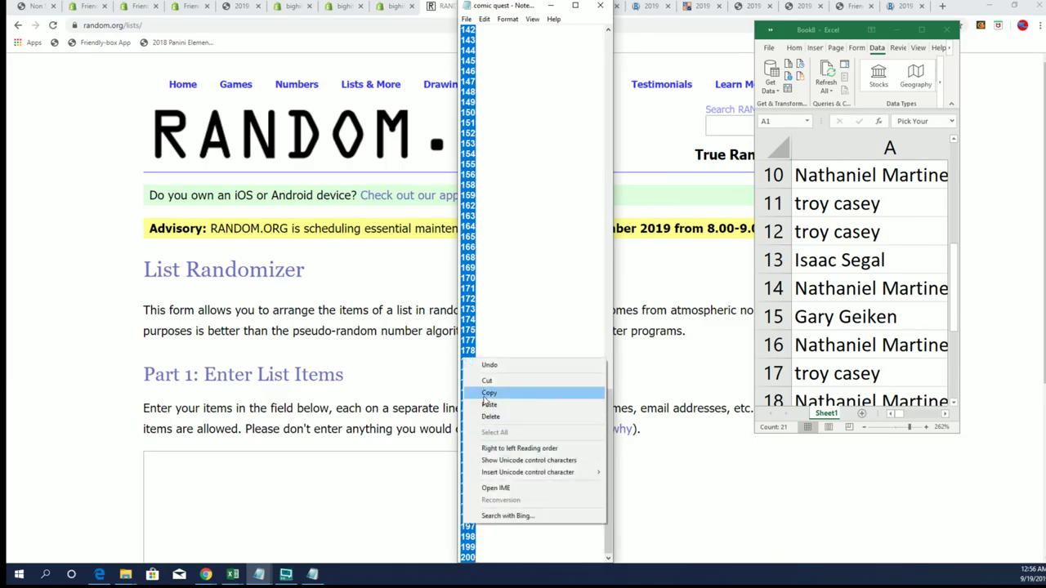
click(489, 393)
Paste the copied product numbers into the List Randomizer and randomize them
click(184, 454)
right_click(183, 470)
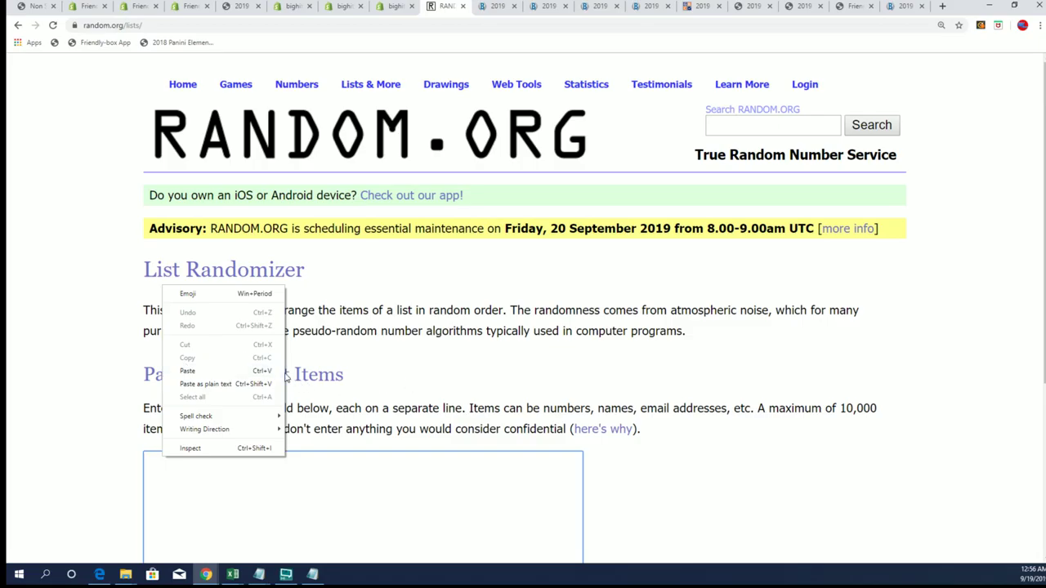
click(207, 370)
scroll(204, 441, down, 3)
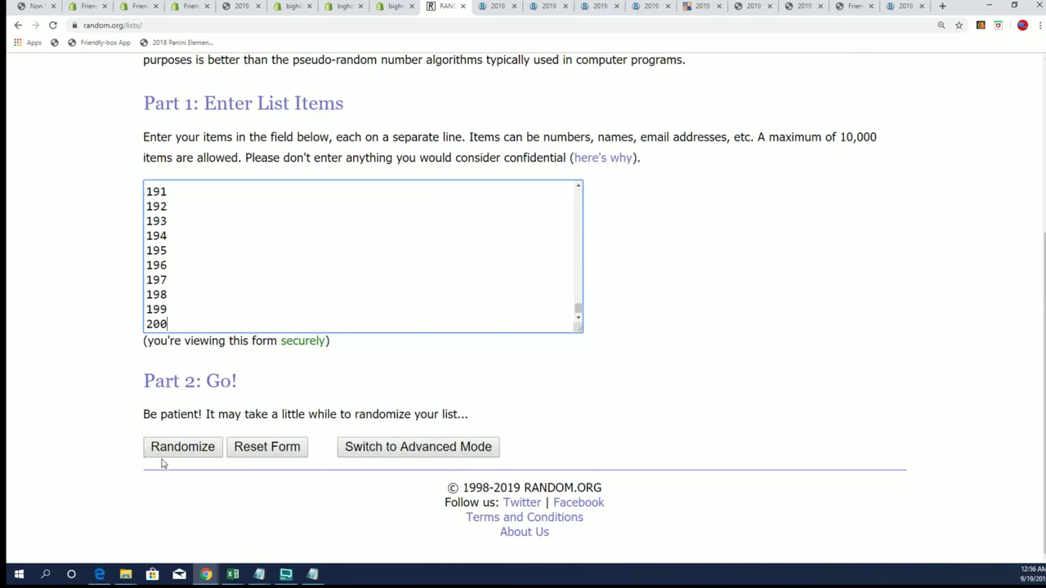
click(164, 451)
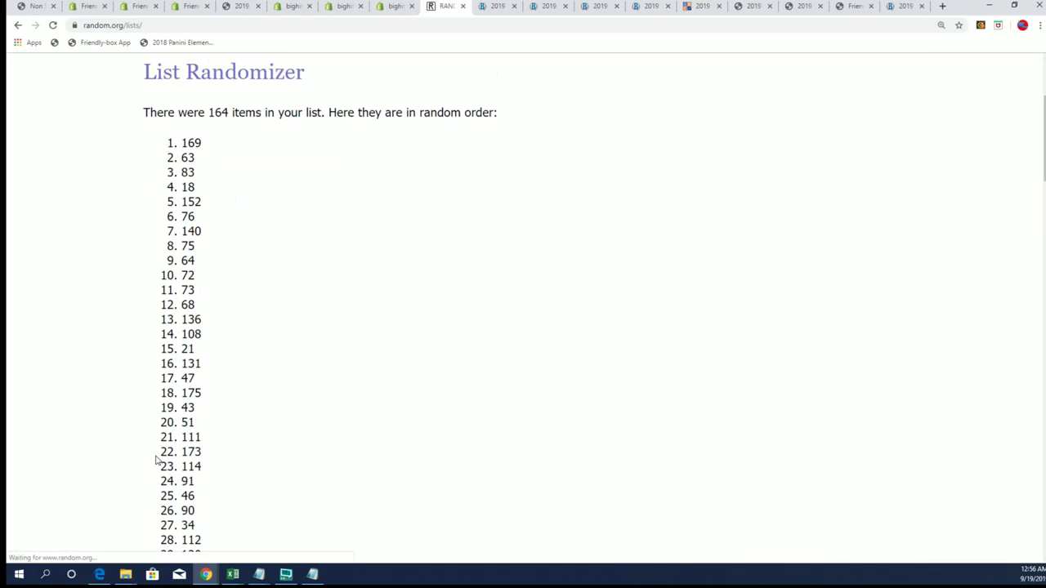
Re-shuffle the 164-item list six more times until it starts 156, 33, 22
scroll(155, 460, down, 20)
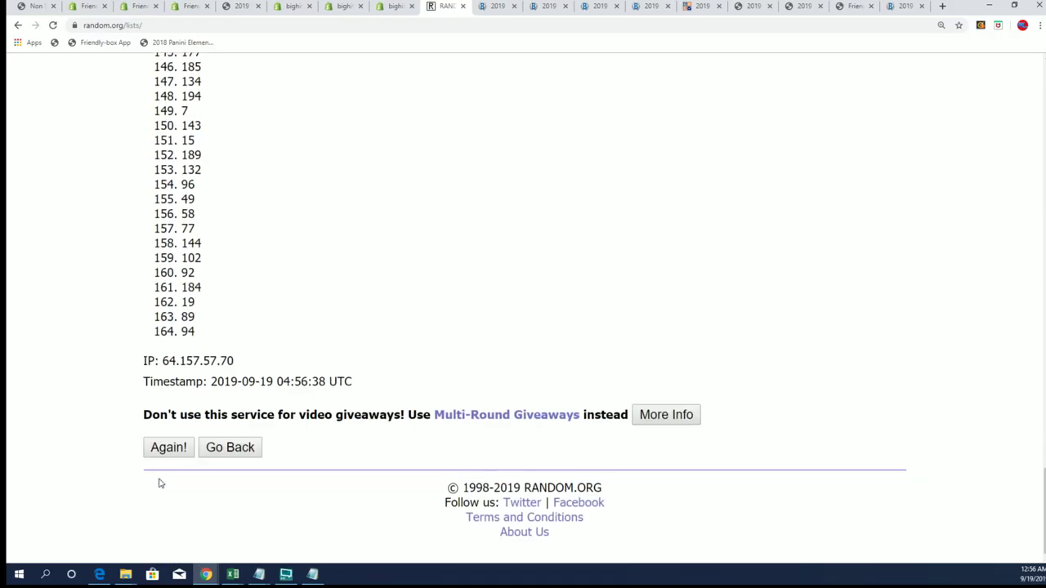
click(164, 465)
scroll(172, 489, down, 5)
scroll(171, 489, down, 20)
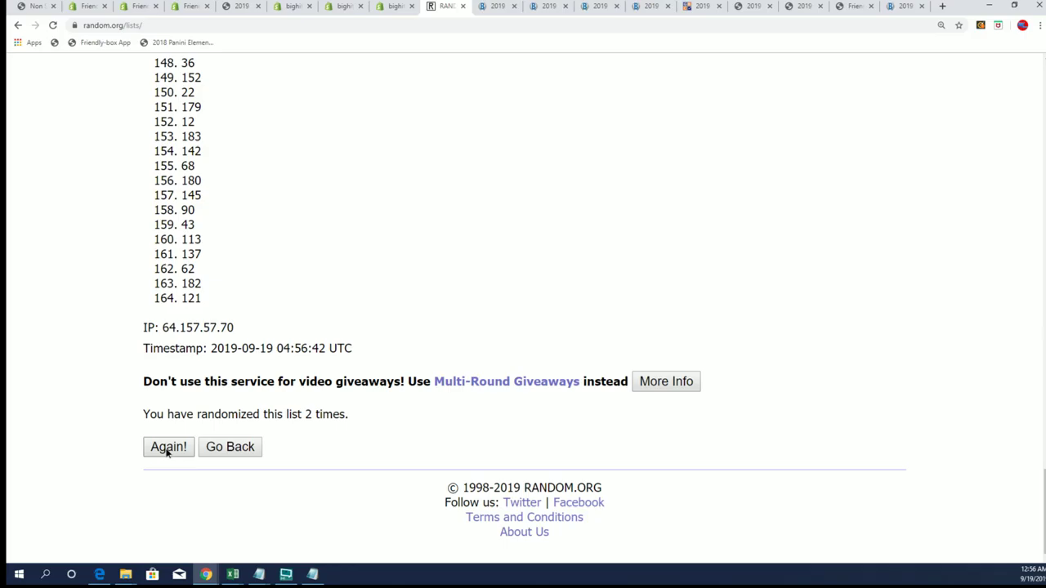
click(168, 448)
scroll(210, 465, down, 20)
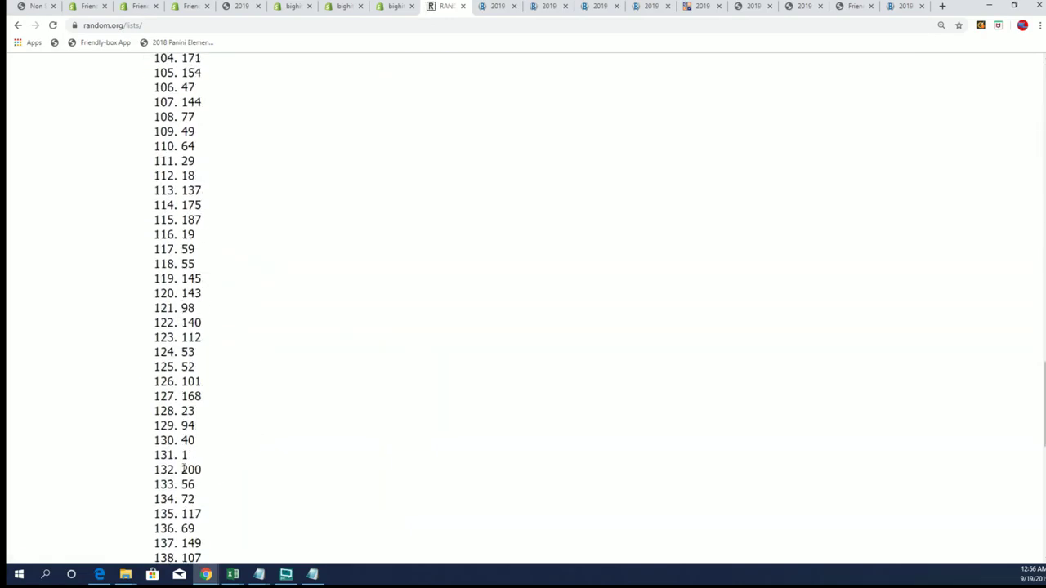
scroll(184, 467, down, 8)
click(167, 448)
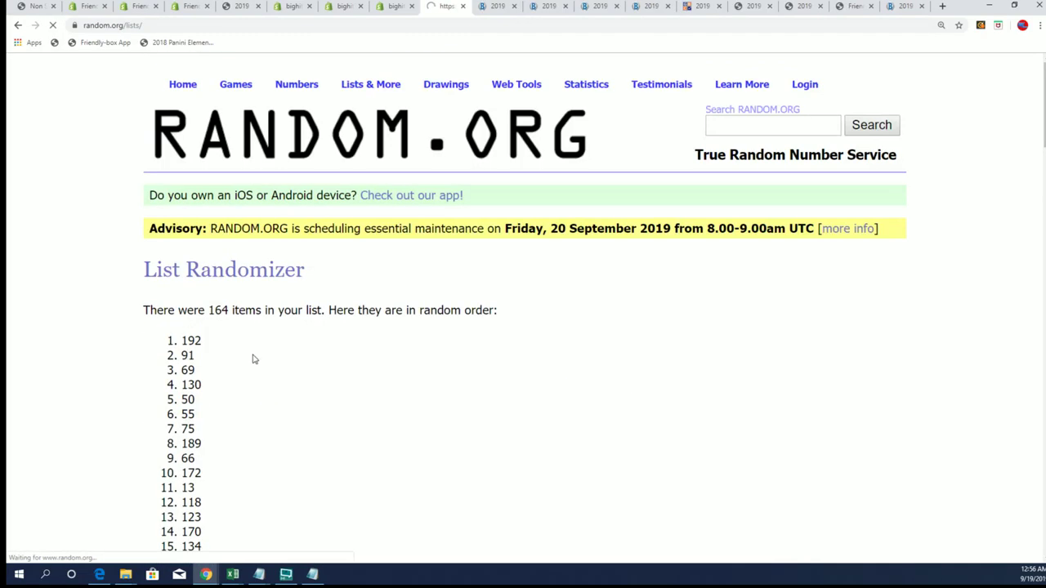
scroll(253, 359, down, 20)
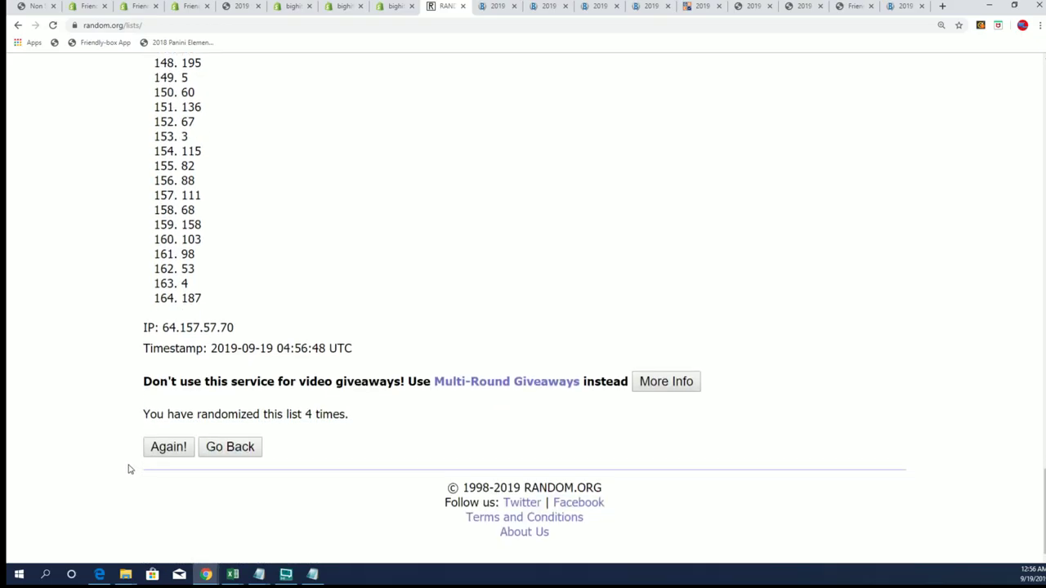
click(168, 447)
scroll(275, 481, down, 10)
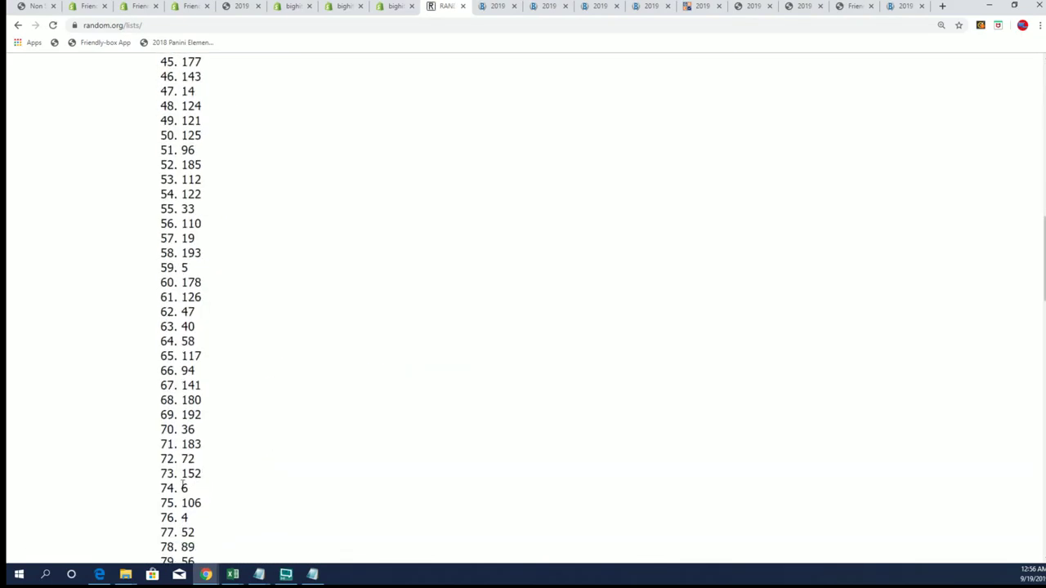
scroll(182, 486, down, 18)
click(157, 454)
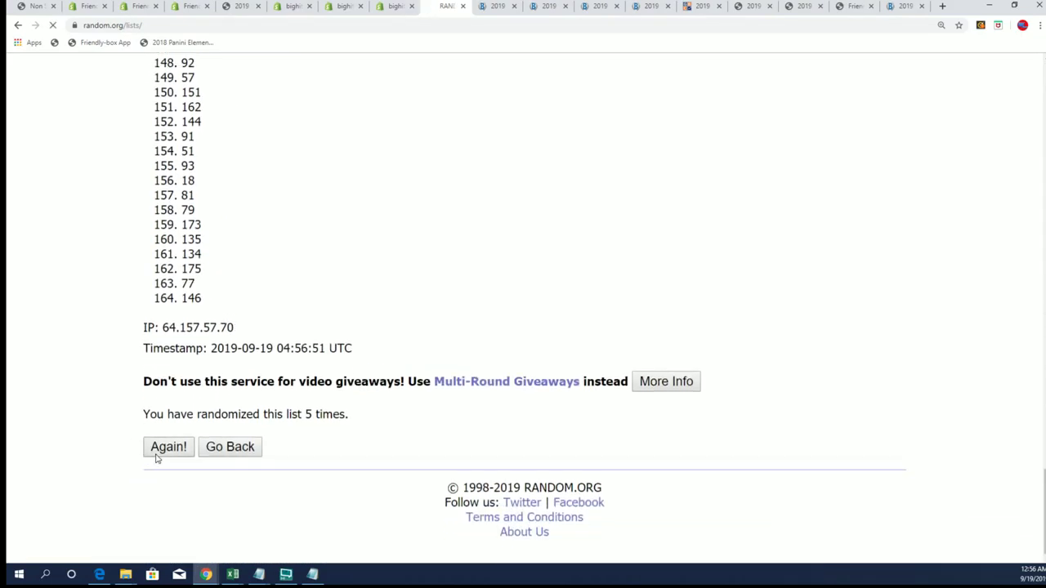
scroll(163, 482, down, 18)
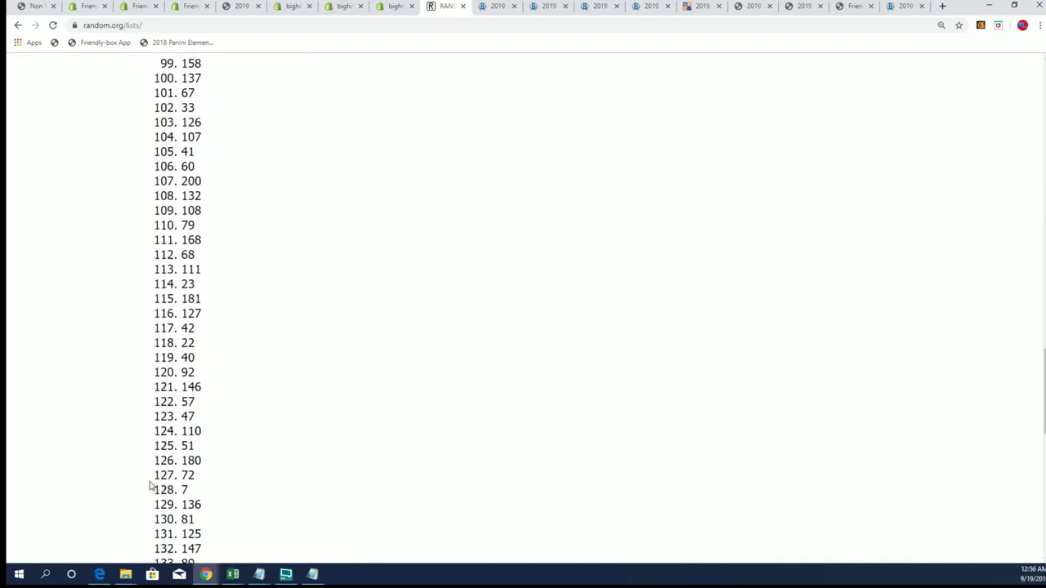
scroll(147, 484, down, 10)
click(167, 449)
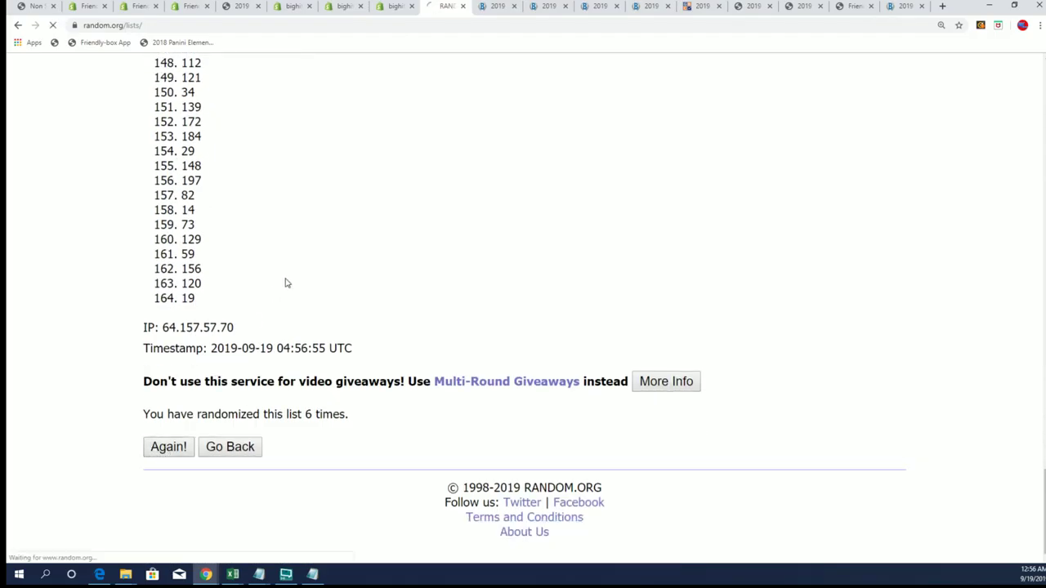
Highlight 156 at the top of the shuffled results, then switch to Notepad
triple_click(226, 343)
click(222, 353)
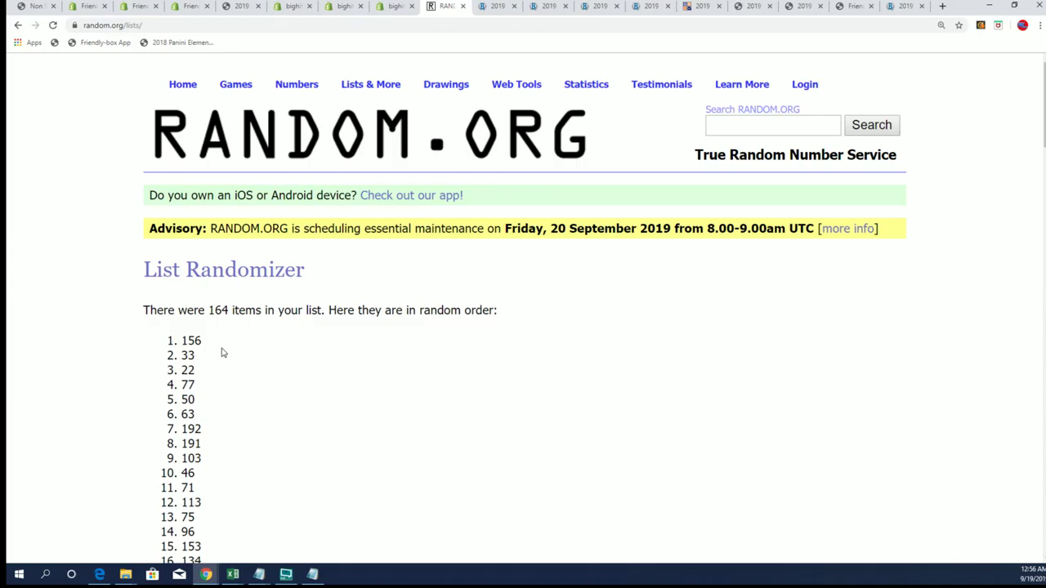
drag(222, 353, 149, 311)
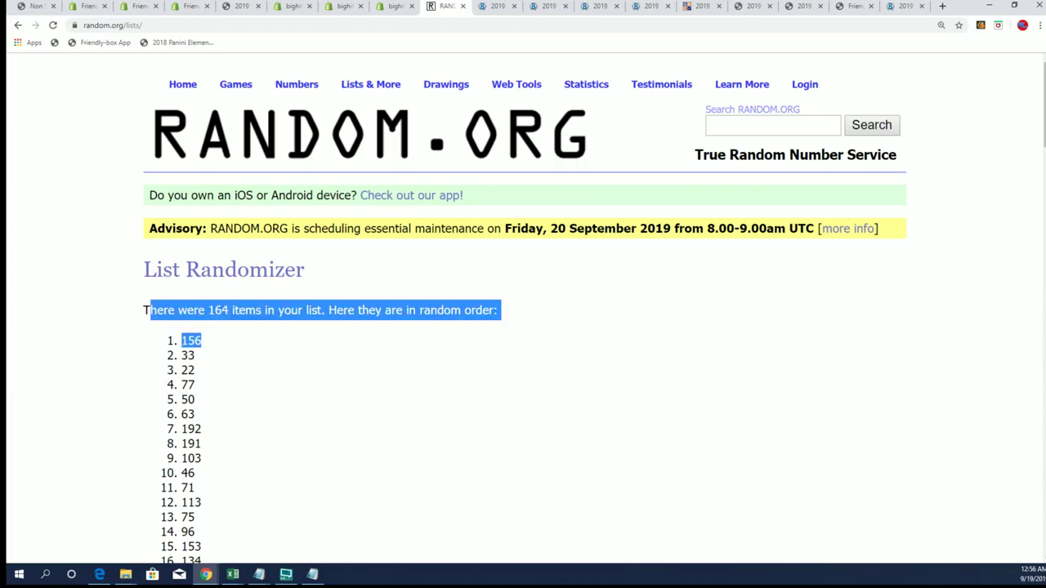
key(alt+Tab)
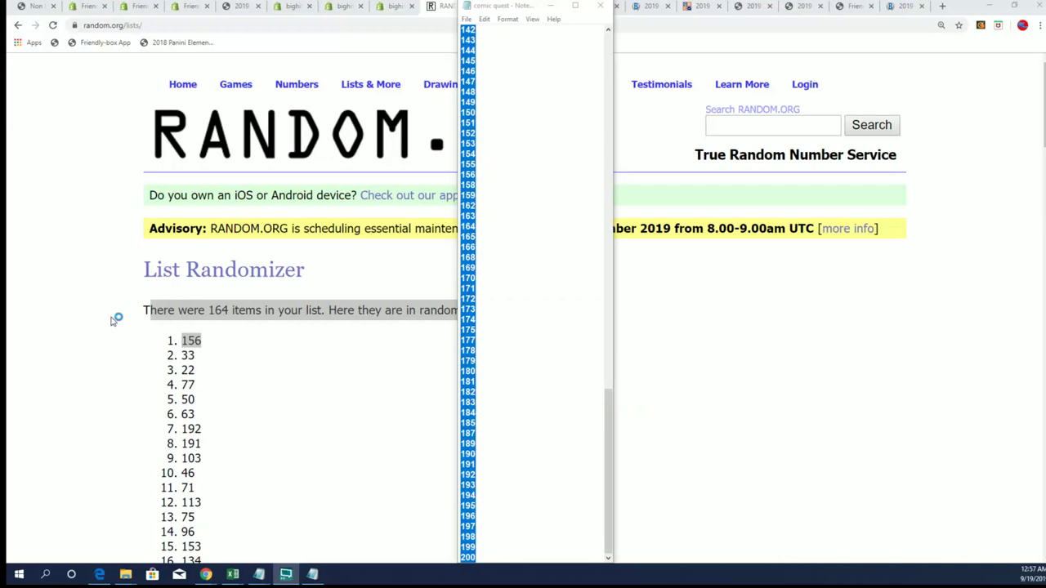
Delete 156 from the 'comic quest' list so 155 precedes 158, and save the file
click(484, 167)
click(477, 175)
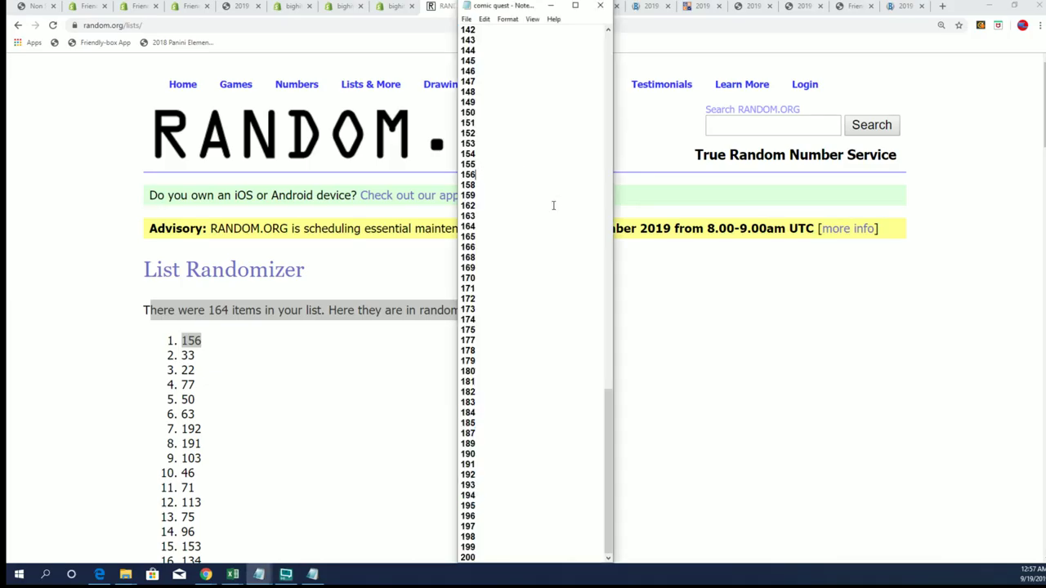
key(BackSpace)
key(BackSpace)
key(BackSpace)
key(BackSpace)
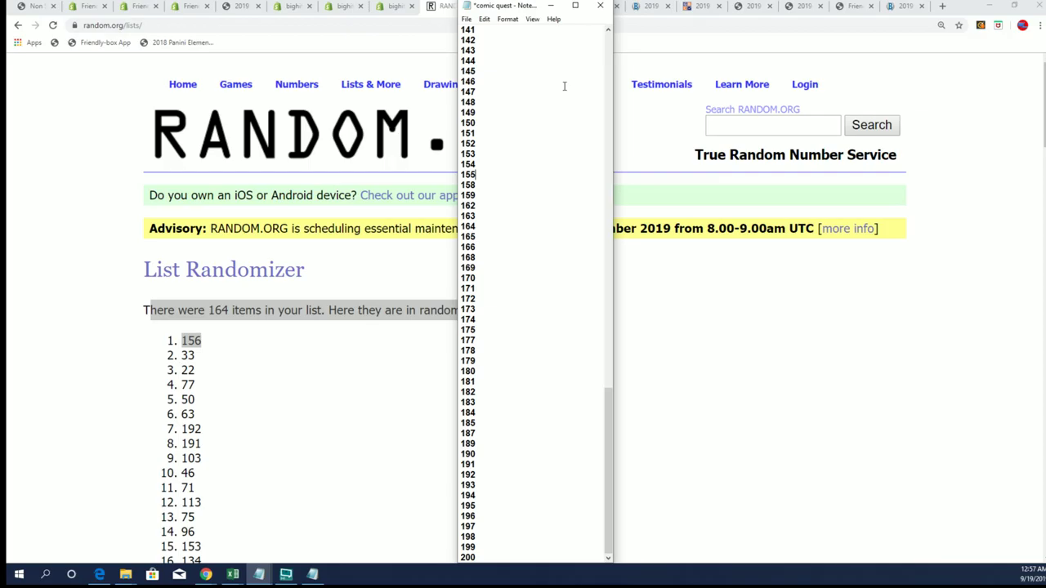
click(464, 20)
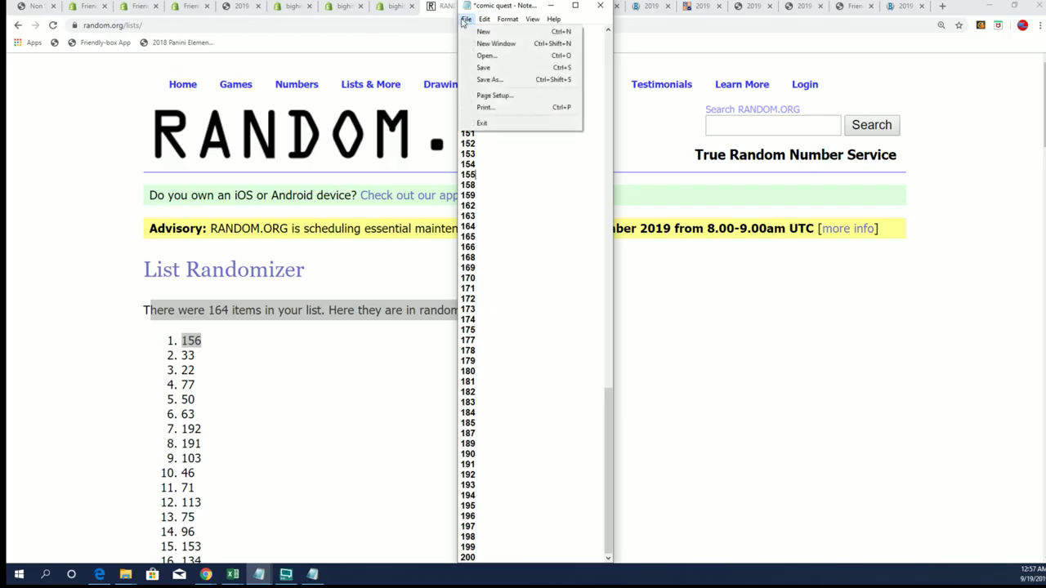
click(484, 66)
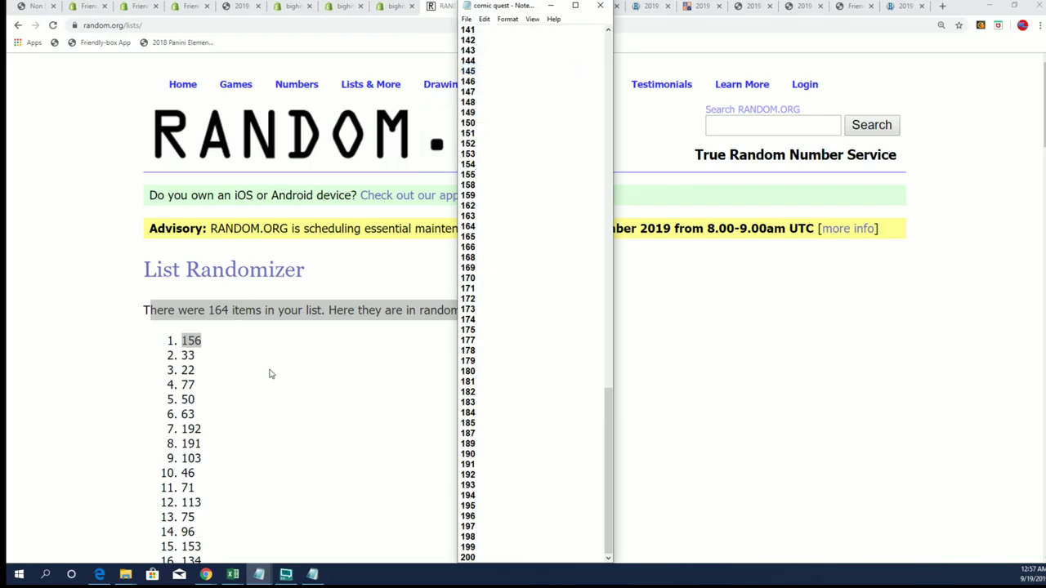